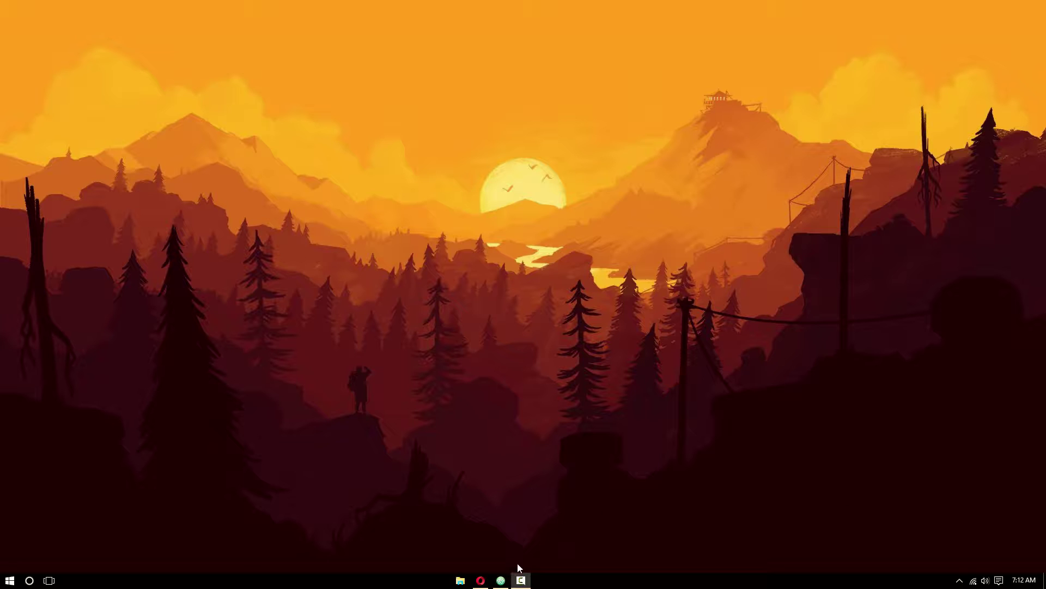
Download the Apache 2.4.18 x64 VC11 zip from Apache Haus and open it from Downloads.
click(482, 581)
click(163, 26)
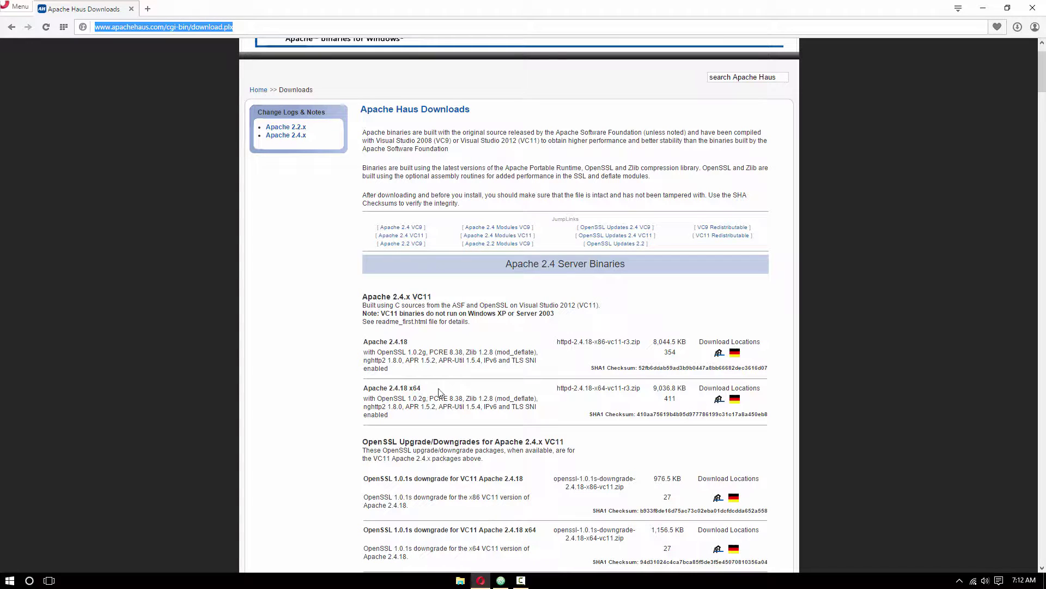
click(719, 401)
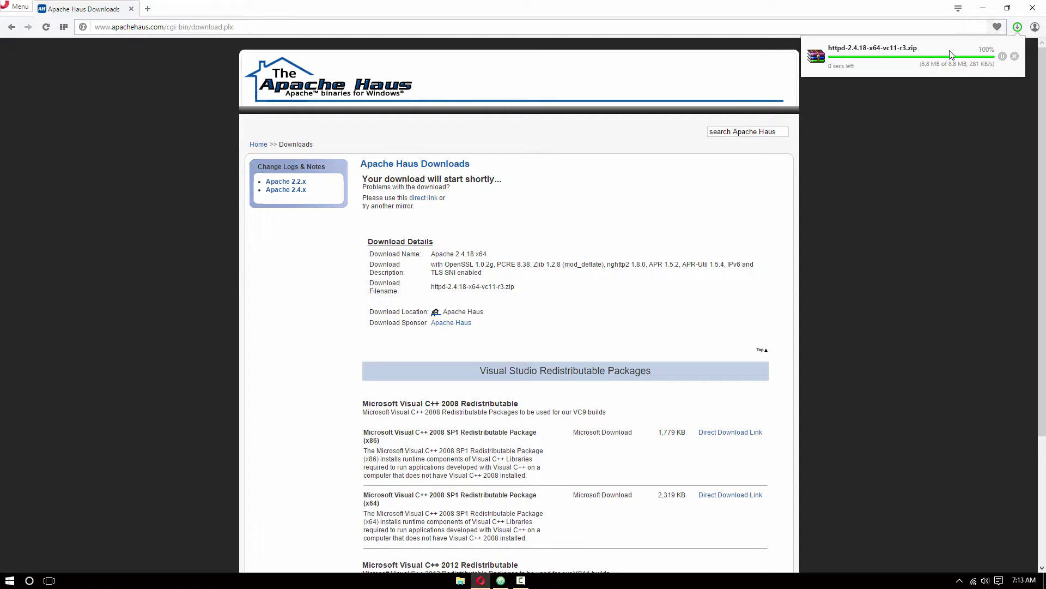
click(1017, 27)
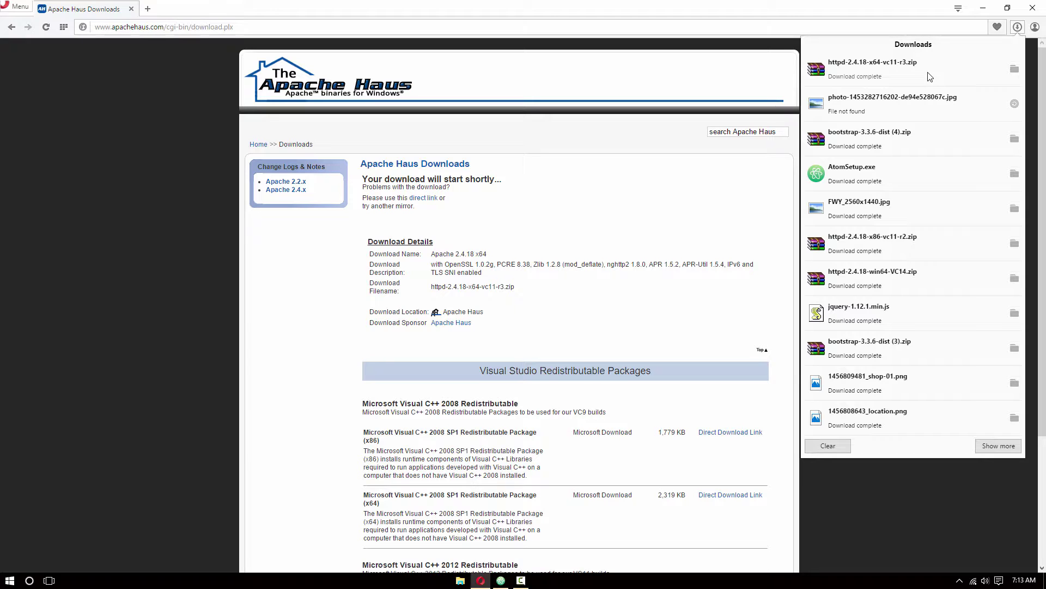
click(872, 62)
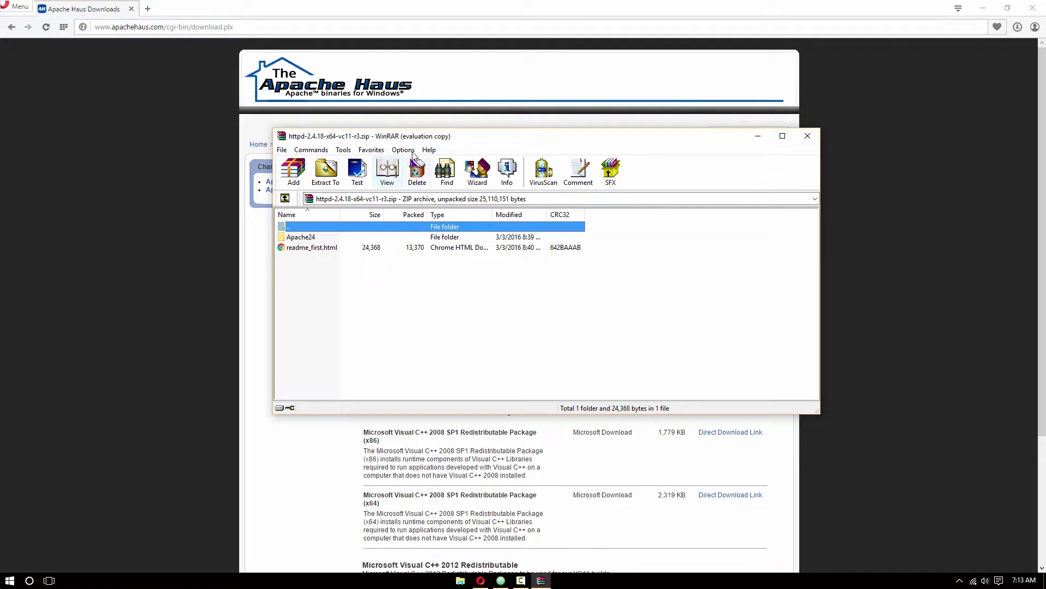
Extract the httpd-2.4.18-x64-vc11-r3 archive to Local Disk (C:).
click(605, 278)
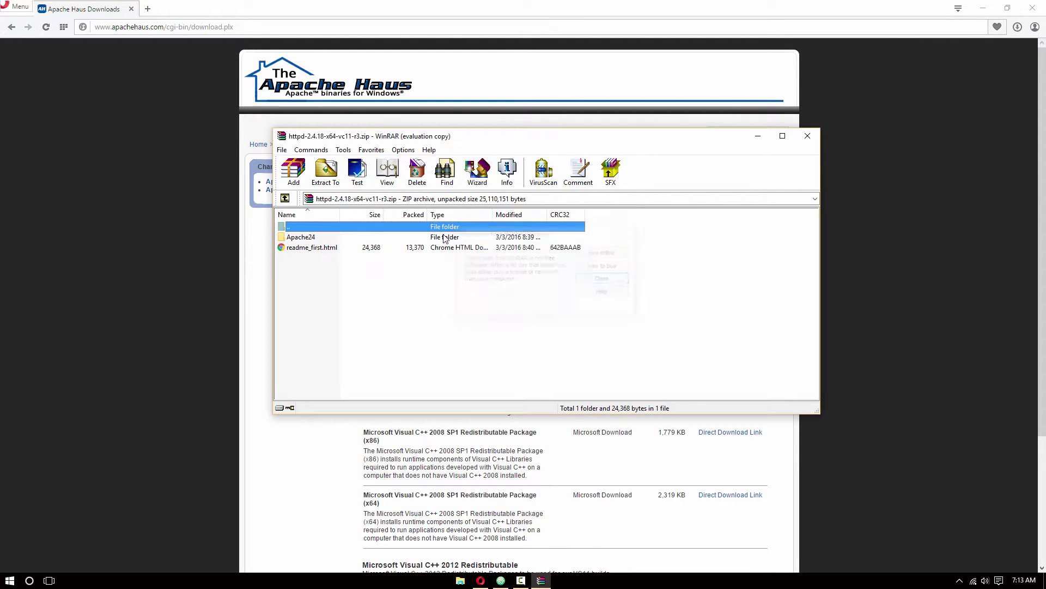
click(326, 173)
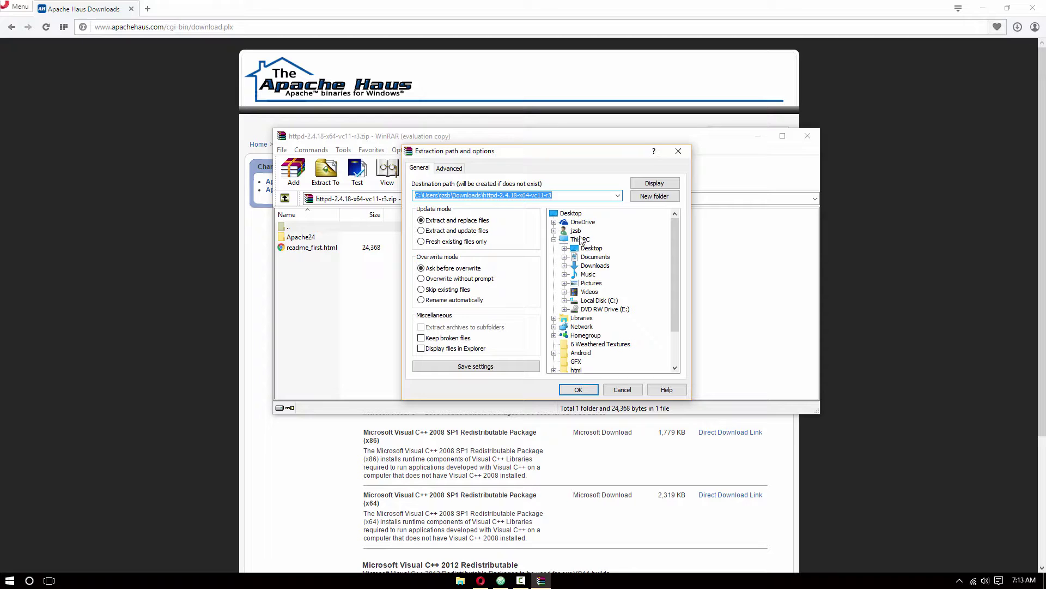
click(598, 300)
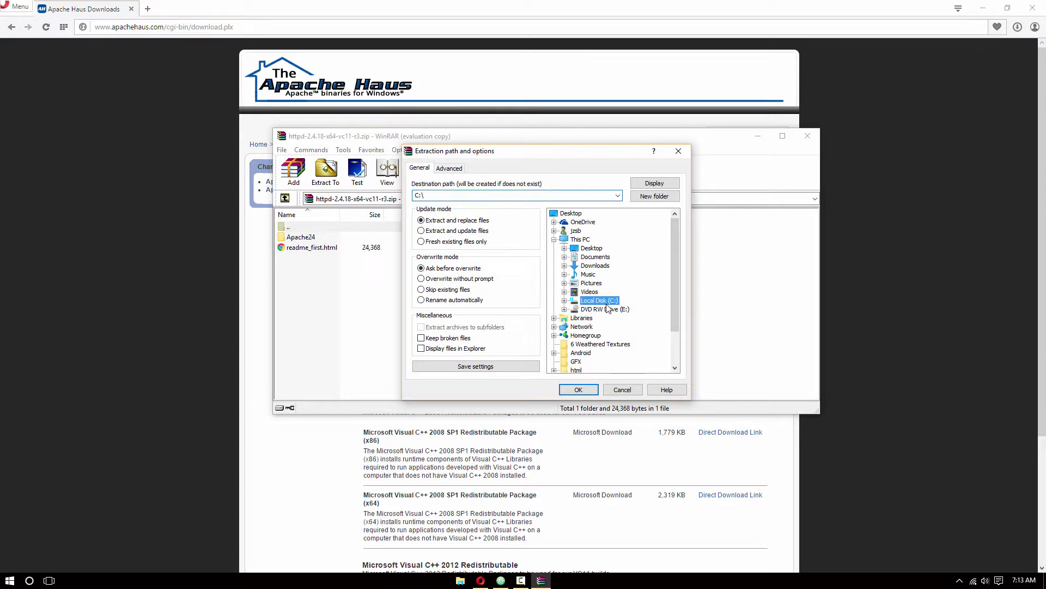
click(578, 389)
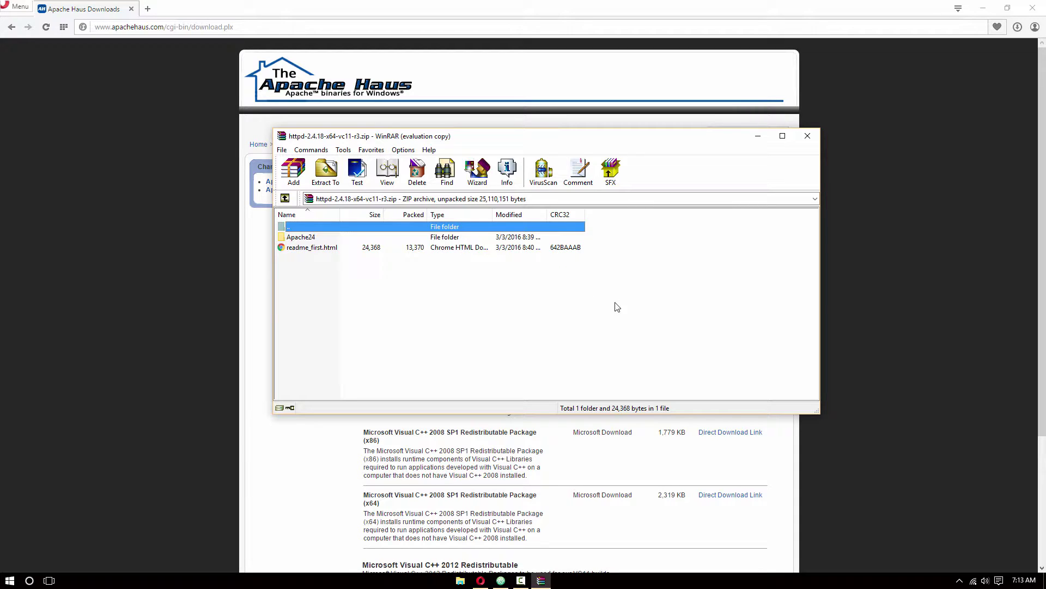
Run httpd.exe from C:\Apache24\bin in an administrator Command Prompt.
right_click(11, 580)
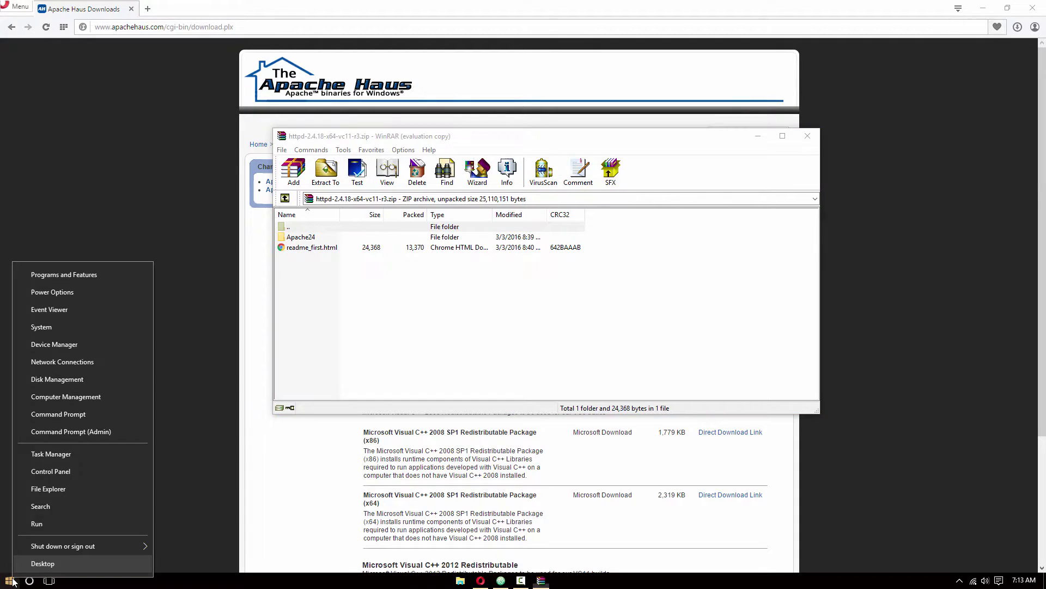
click(88, 433)
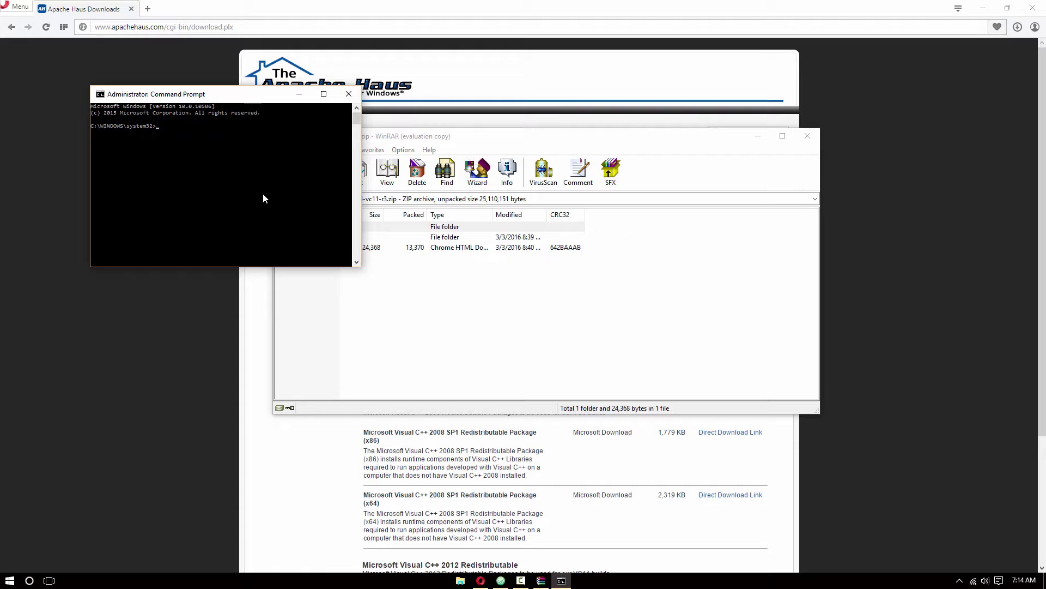
text(cd C:)
text(\Apa)
text(che24\b)
text(in)
key(Return)
key(Return)
text(httpd.exe)
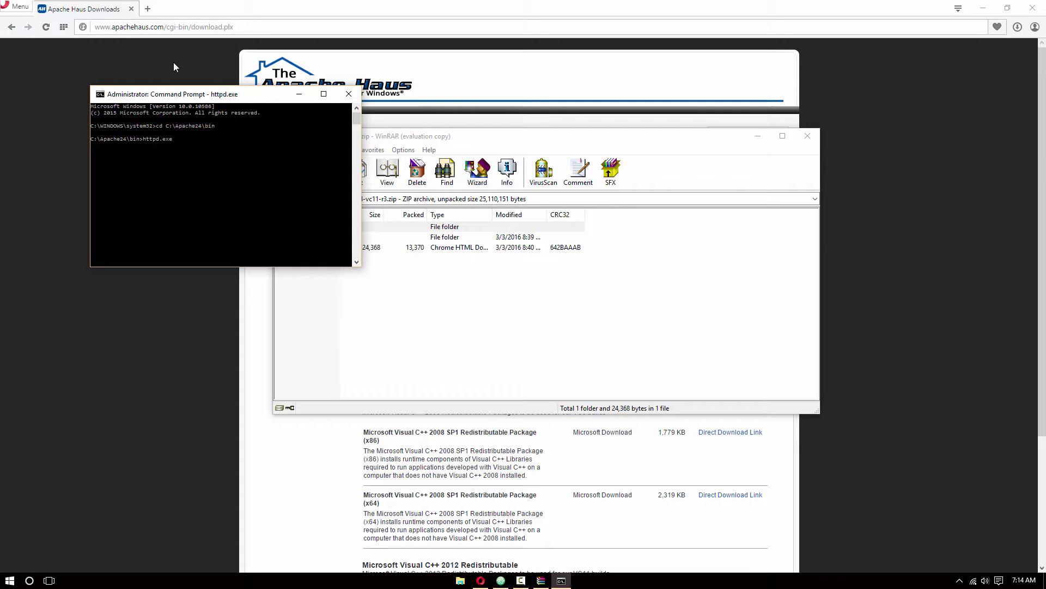
Load localhost in a new Opera tab to see the It Works page.
click(147, 9)
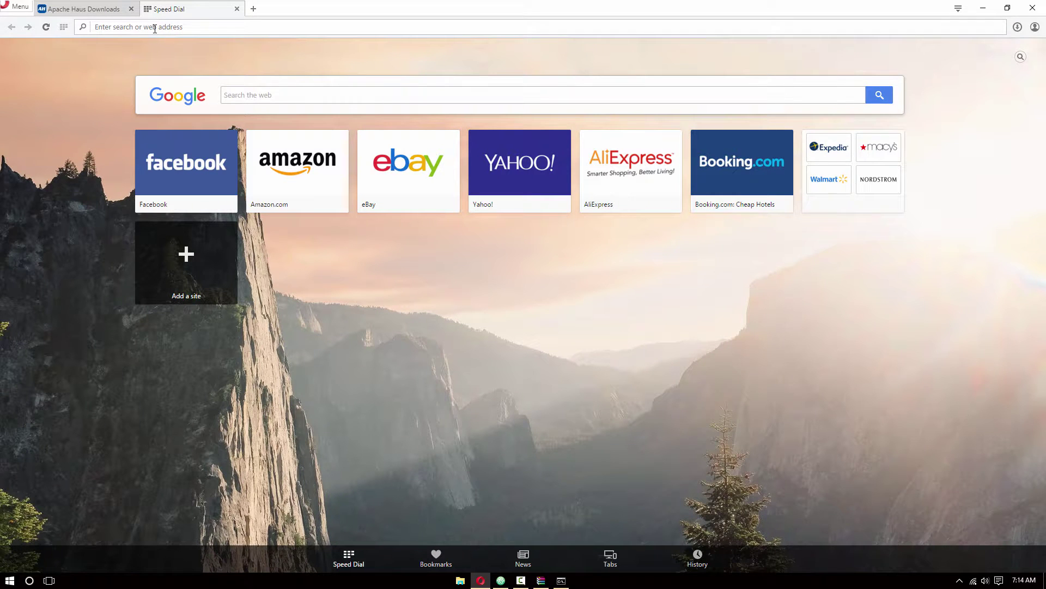
text(localhost)
key(Return)
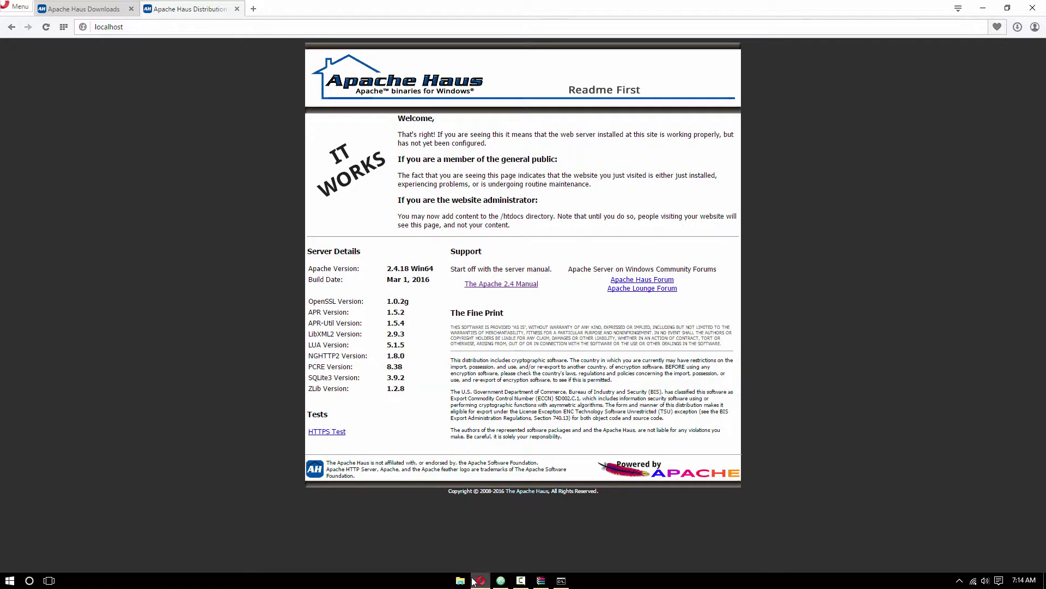
Browse to C:\Apache24\conf and bring up the context menu for httpd.conf.
click(461, 581)
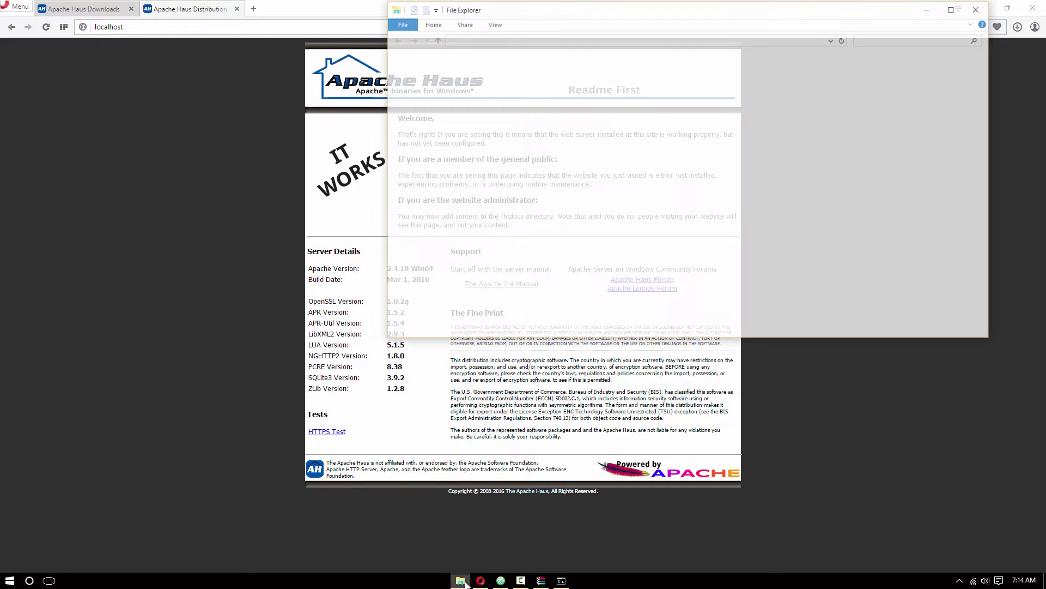
drag(582, 9, 401, 210)
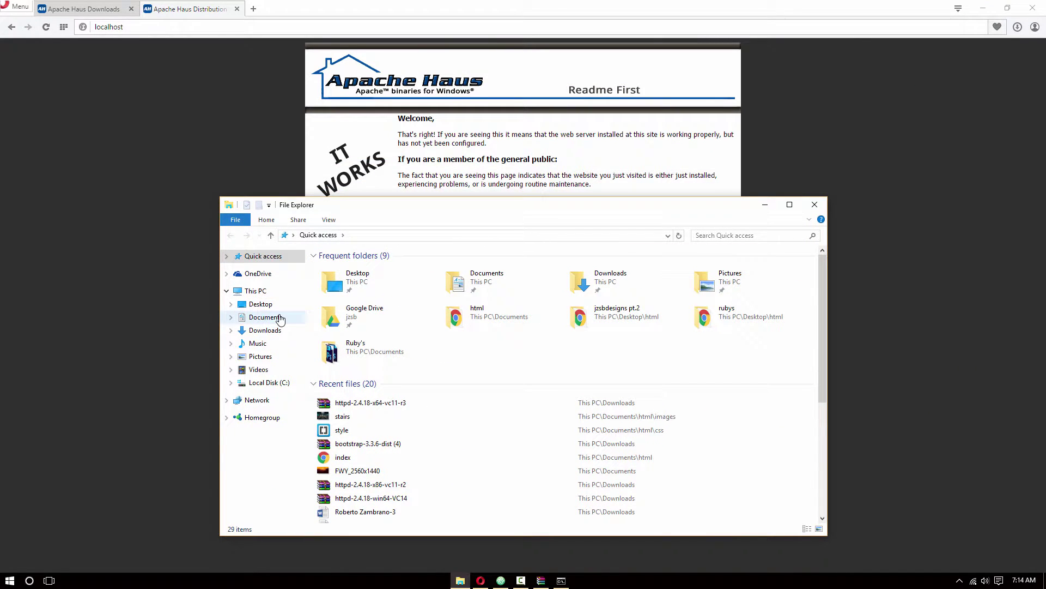
click(268, 383)
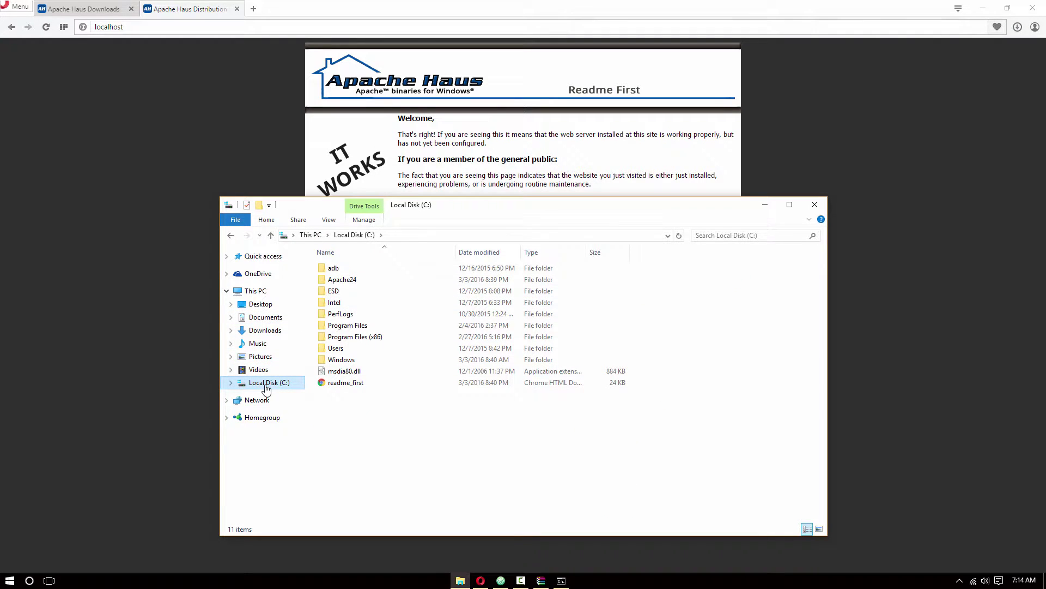
double_click(360, 281)
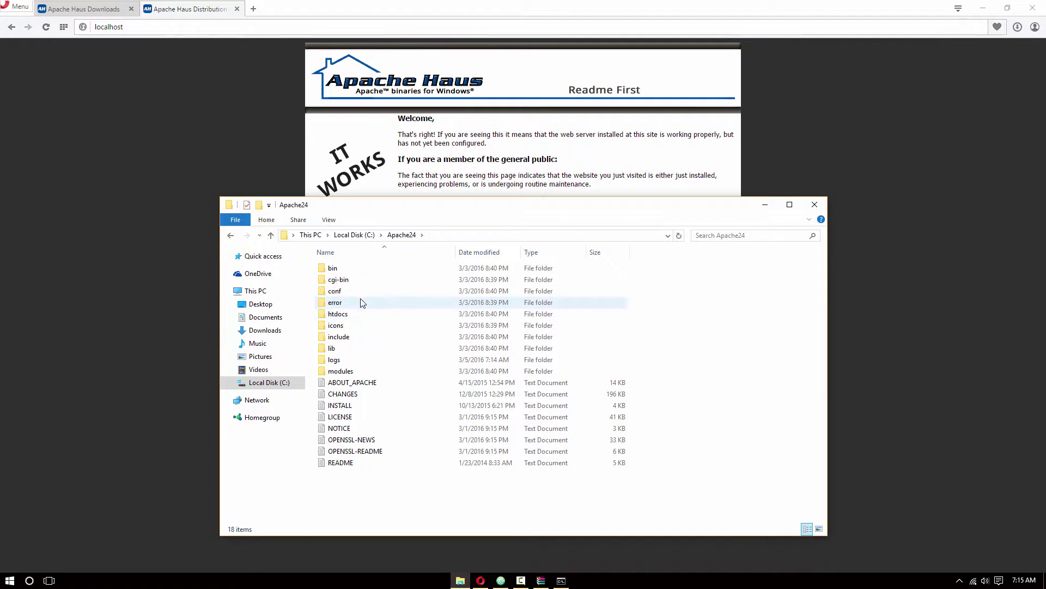
double_click(360, 291)
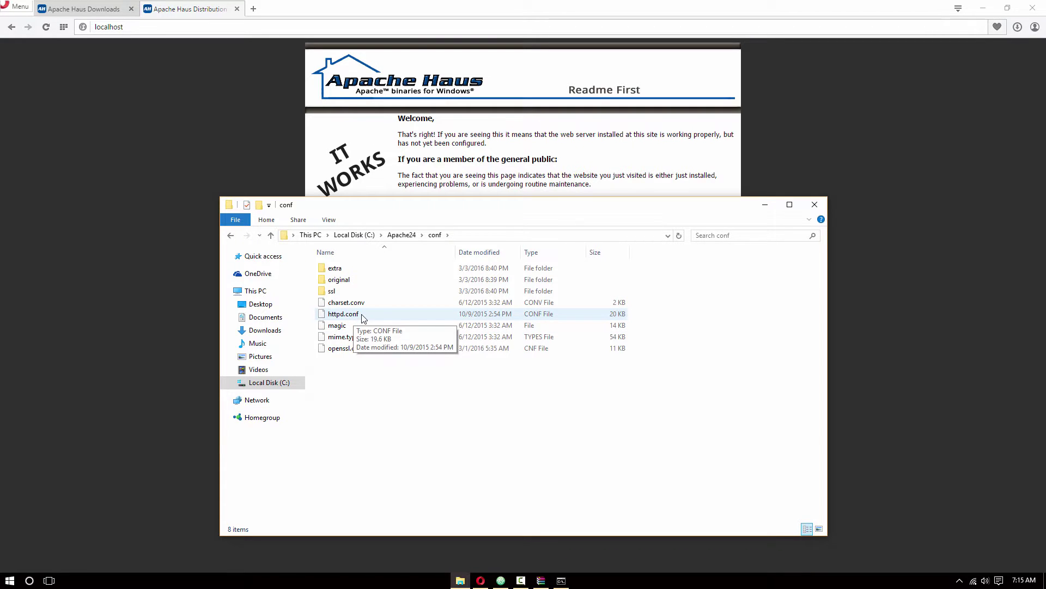
right_click(363, 318)
click(343, 315)
right_click(363, 317)
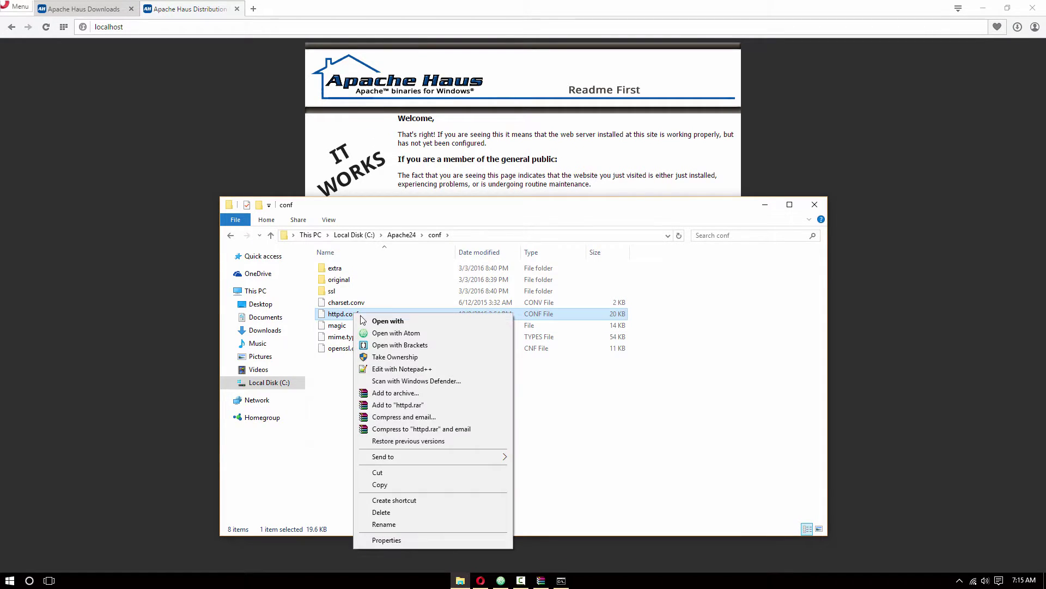
Open httpd.conf in Atom and select ${SRVROOT}/htdocs on the DocumentRoot line 245.
click(437, 333)
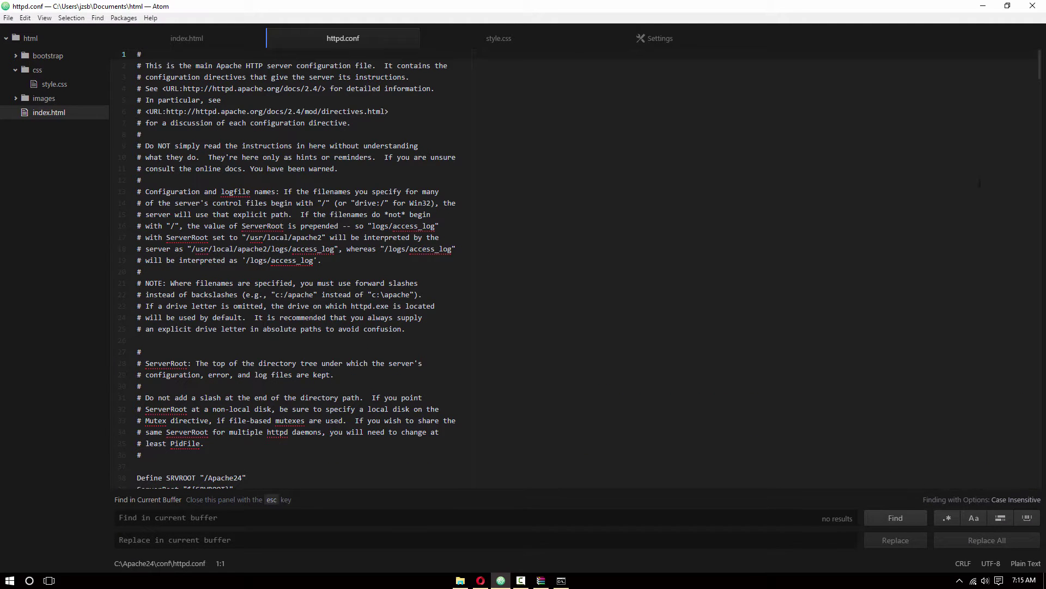
mouse_move(1039, 75)
mouse_down()
mouse_move(1022, 274)
mouse_move(1022, 241)
mouse_up()
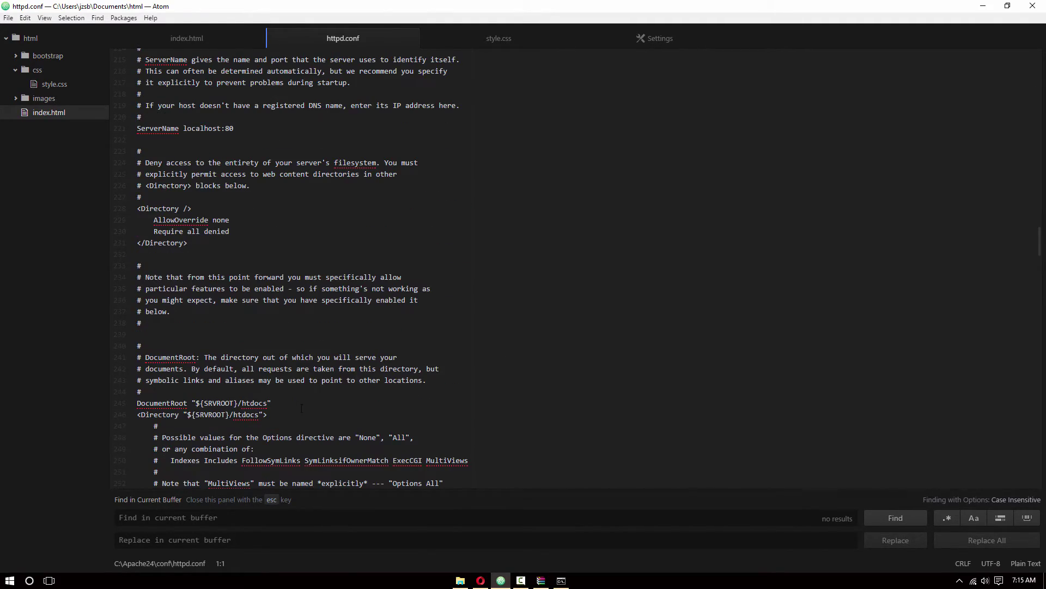
drag(141, 403, 165, 403)
click(176, 402)
drag(268, 402, 197, 402)
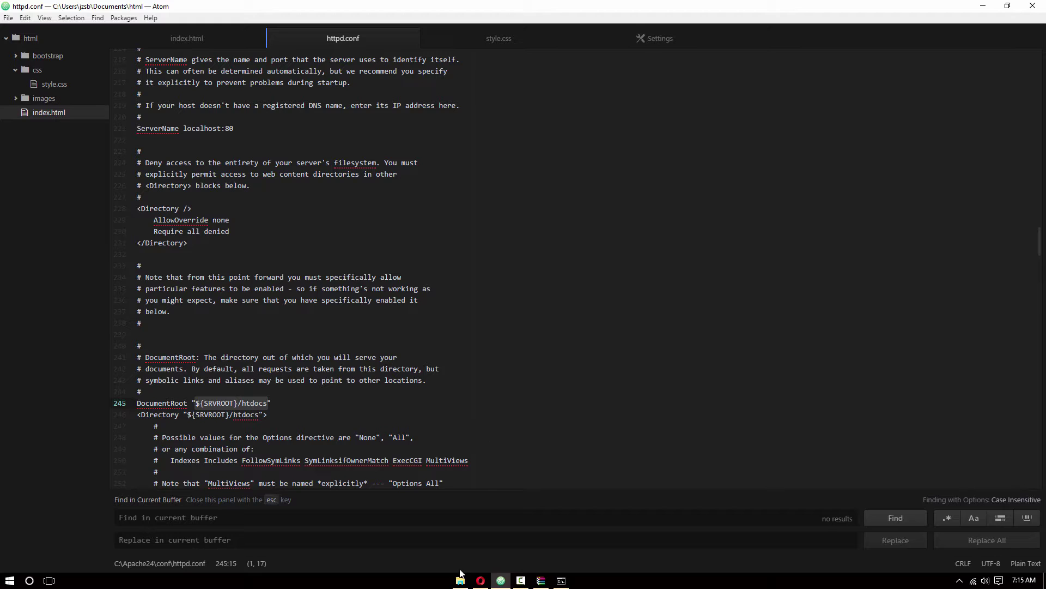
Open the html folder inside Documents in File Explorer.
click(460, 580)
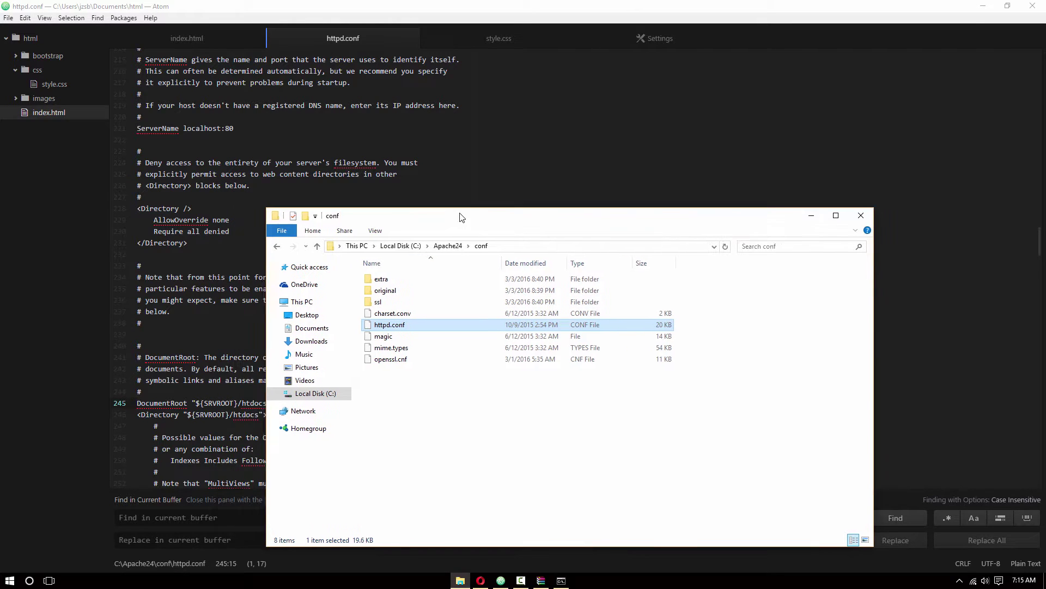
drag(409, 203, 462, 214)
click(319, 328)
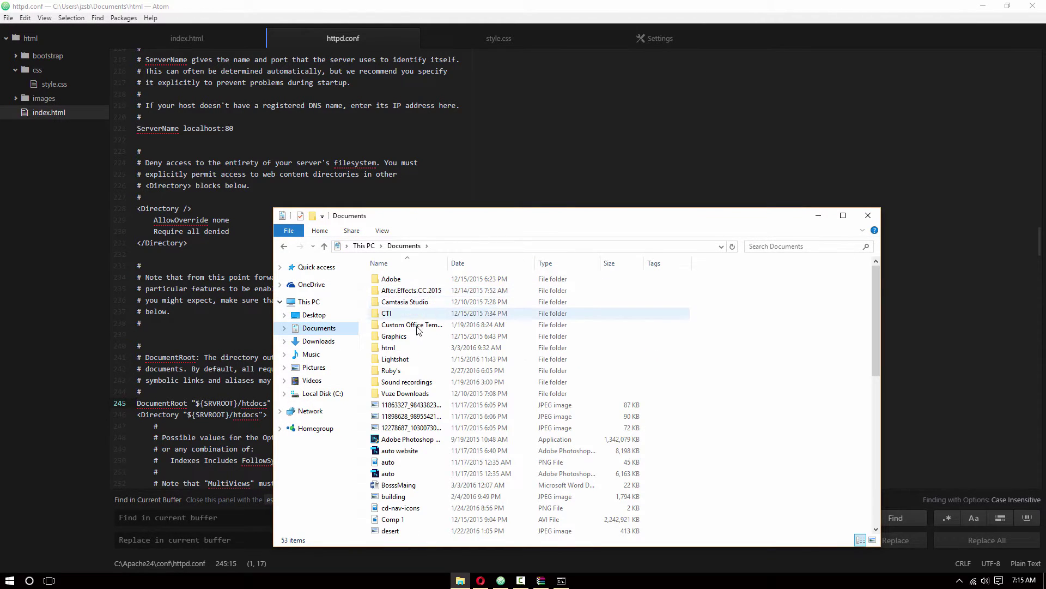
click(423, 350)
double_click(423, 350)
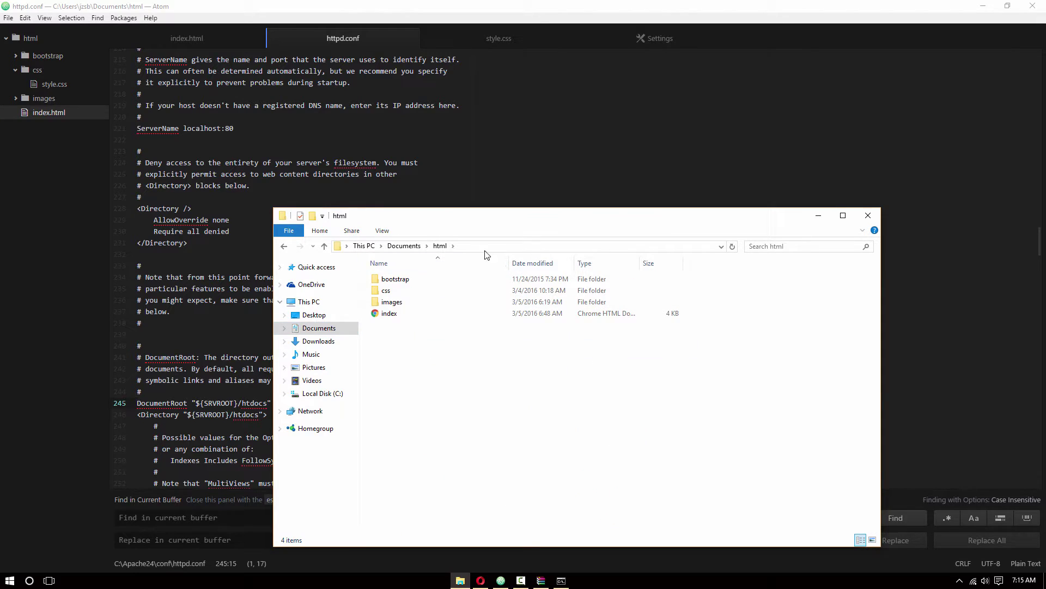
Copy the html folder's full path from the address bar and return to Atom.
click(496, 246)
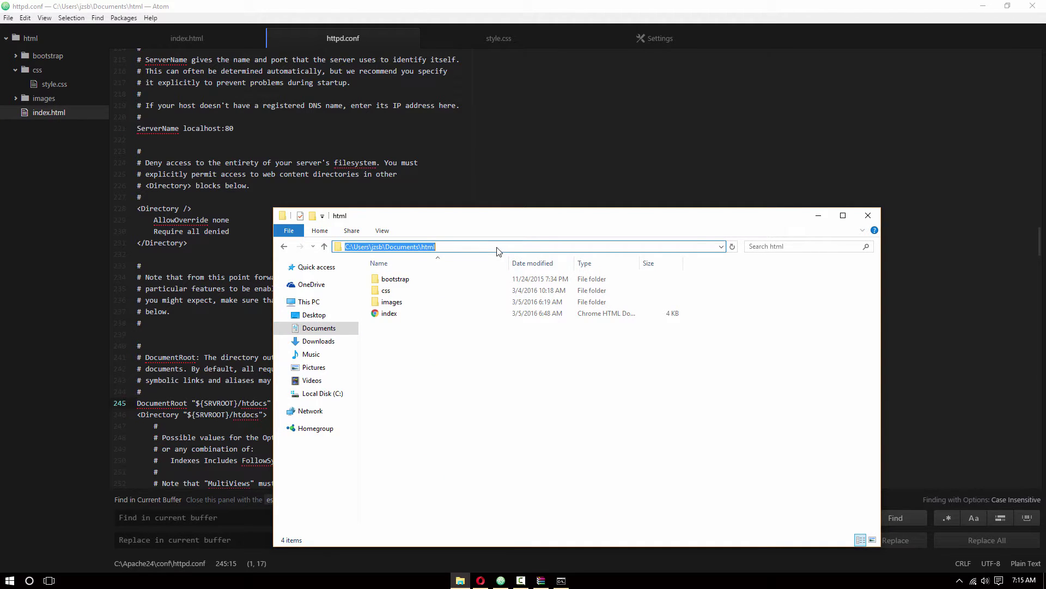
right_click(428, 246)
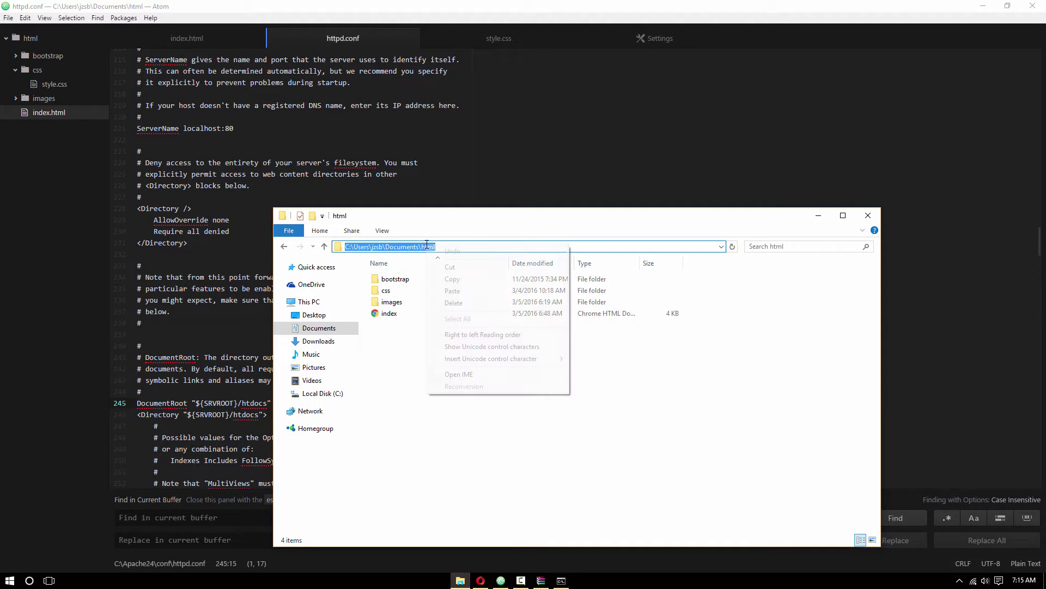
click(456, 291)
key(alt+Tab)
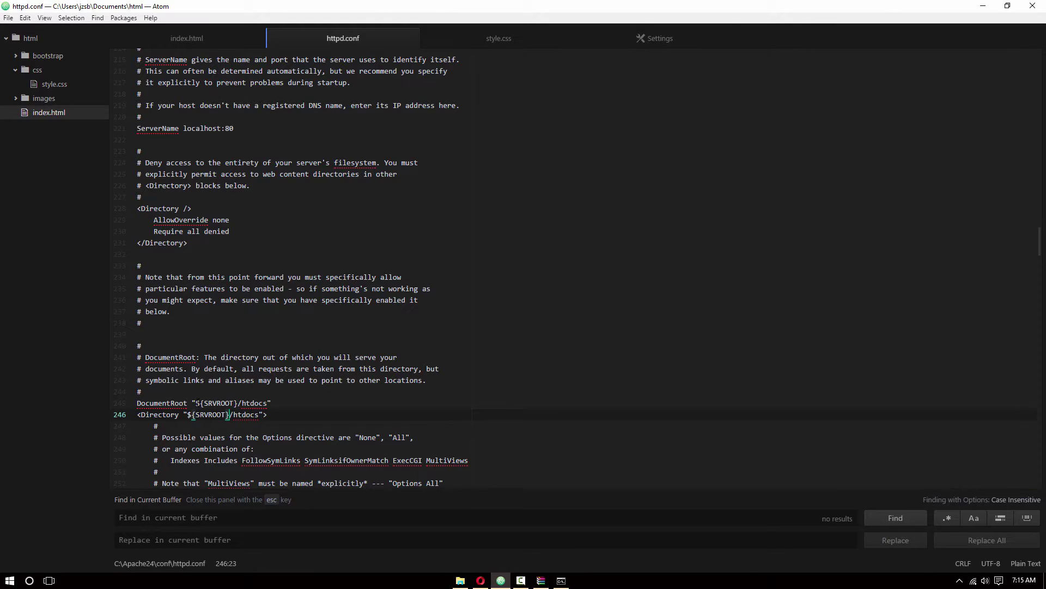
Replace ${SRVROOT}/htdocs with the Documents\html path on the DocumentRoot and Directory lines, then save.
drag(195, 403, 269, 402)
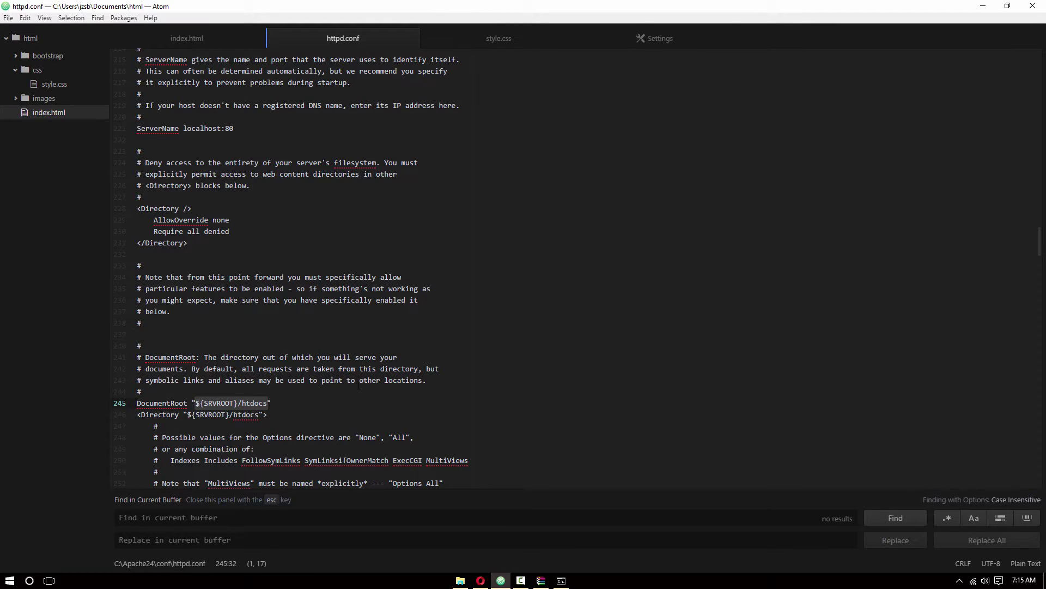
key(BackSpace)
text(C:\Users\jzsb\Documents\html)
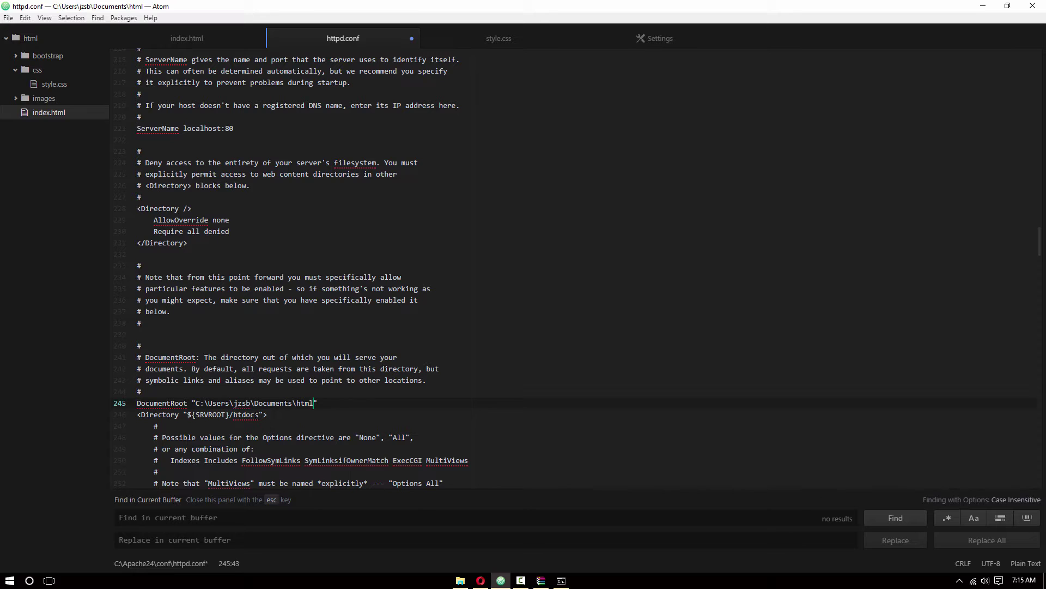
drag(260, 413, 187, 414)
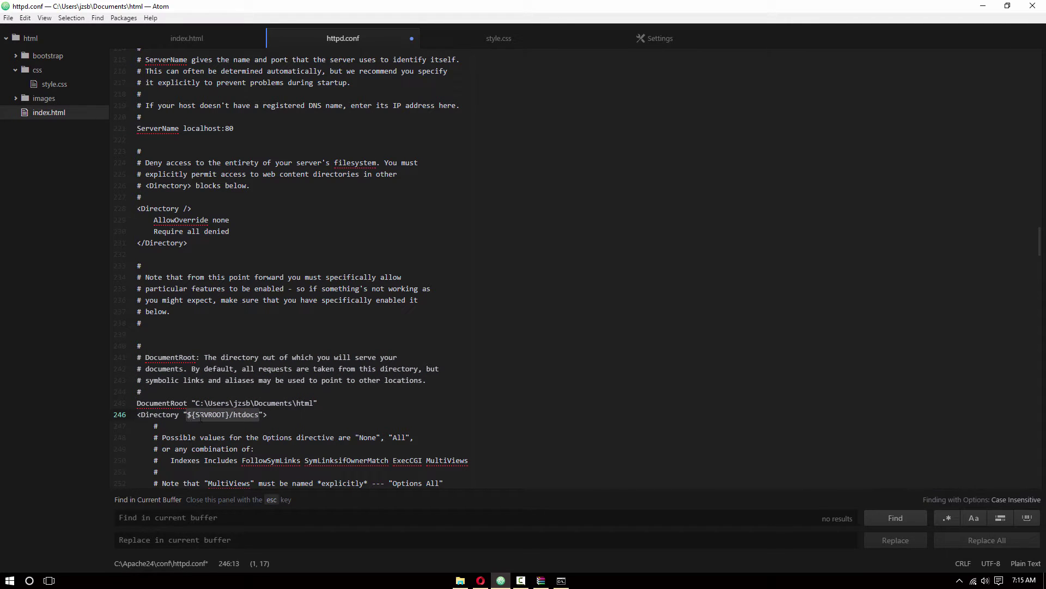
text(C:\Users\jzsb\Documents\html)
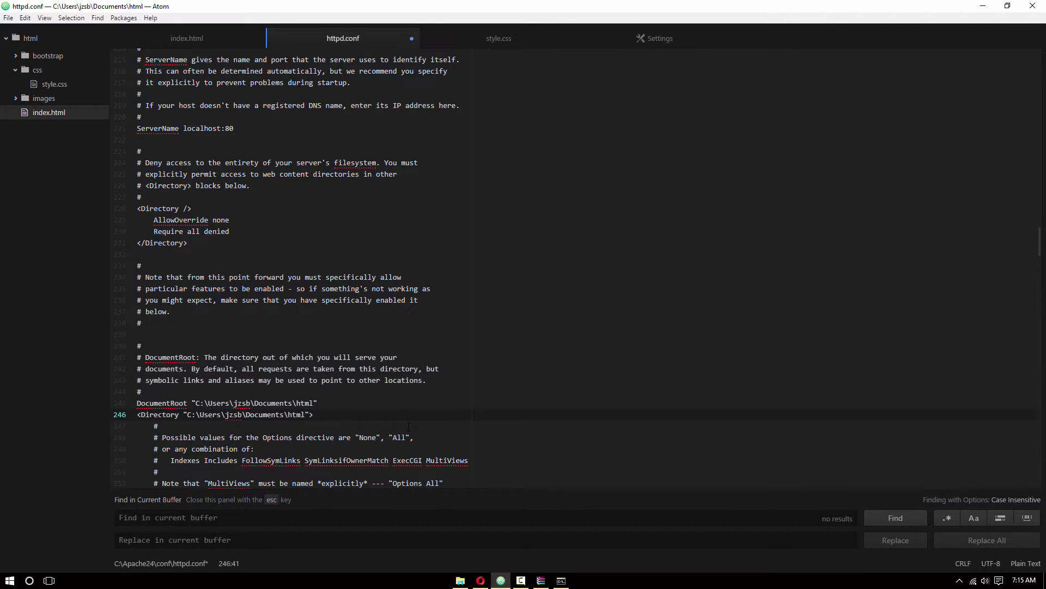
key(ctrl+s)
click(481, 580)
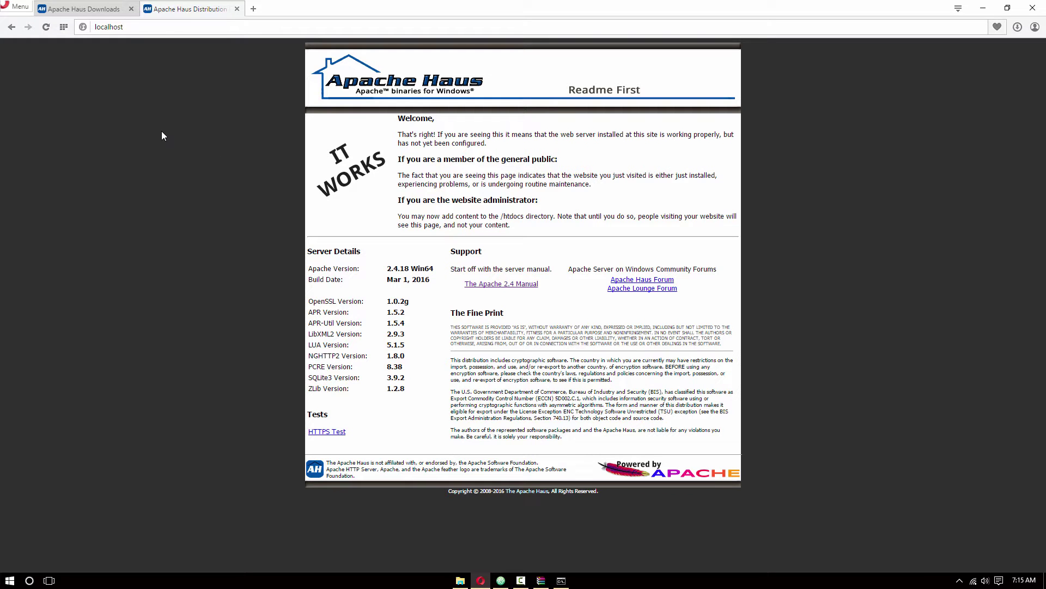
Refresh localhost, which still shows It Works, and close the httpd.exe Command Prompt.
key(F5)
click(46, 27)
click(561, 581)
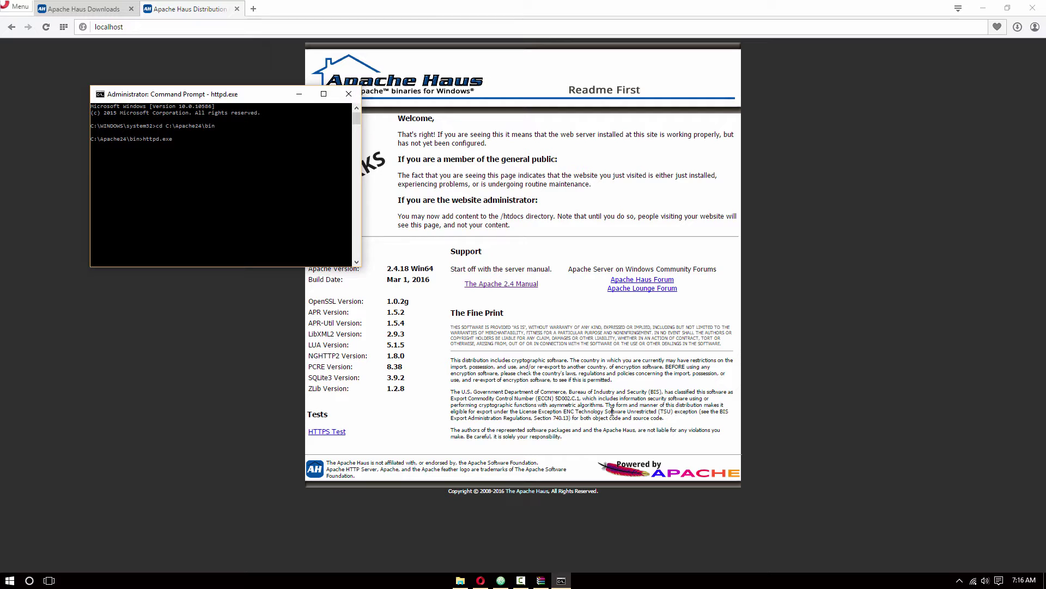
click(348, 93)
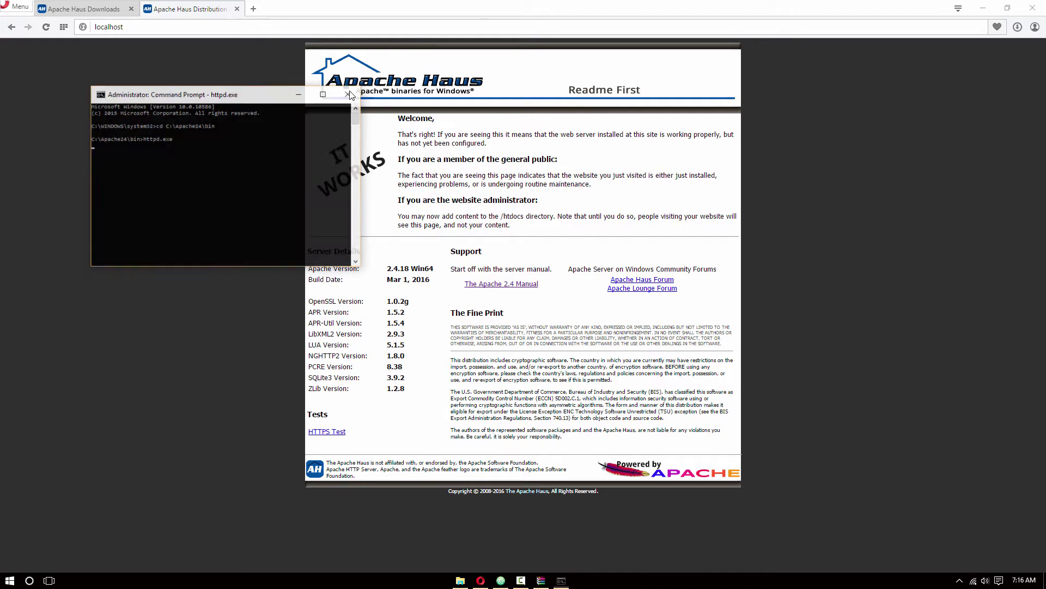
Relaunch httpd.exe from C:\Apache24\bin in a new administrator Command Prompt.
click(10, 581)
right_click(9, 580)
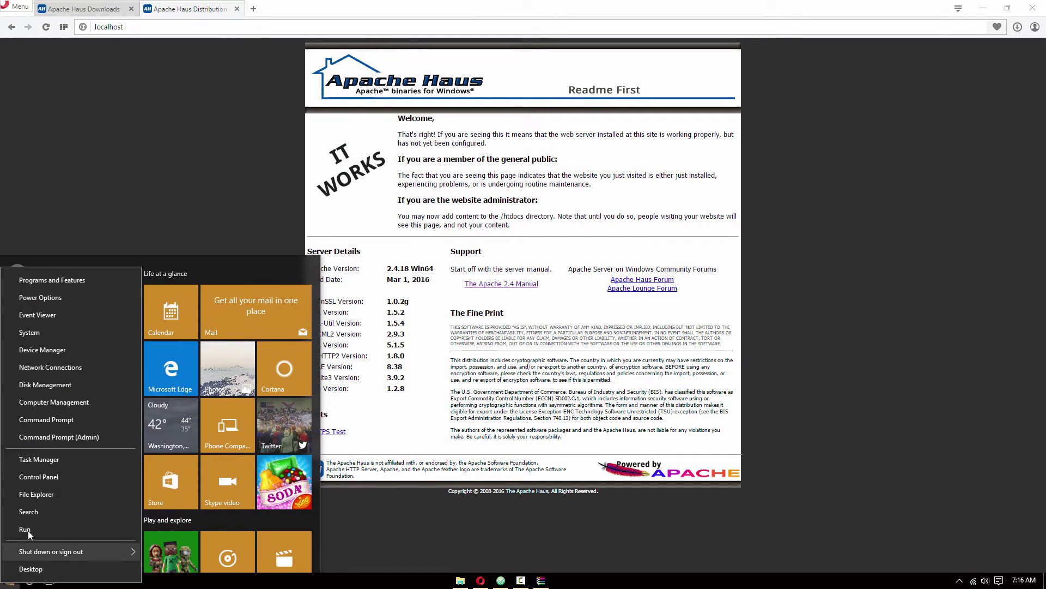
click(76, 440)
text(cd)
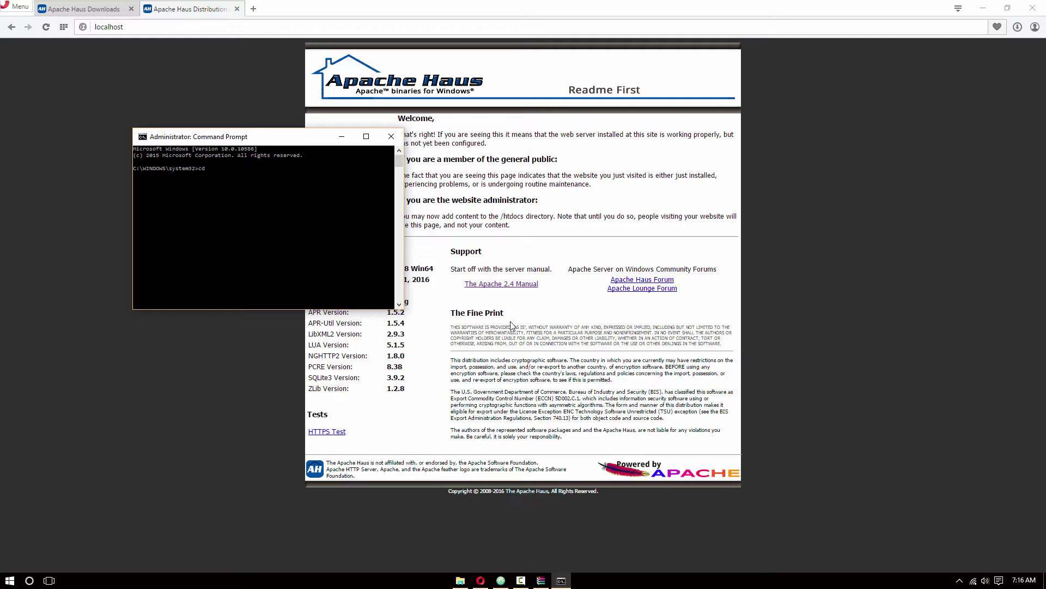
text(c:)
text(:\Ap)
text(ache24\bin)
key(Return)
text(tpd.)
text(ex)
key(Return)
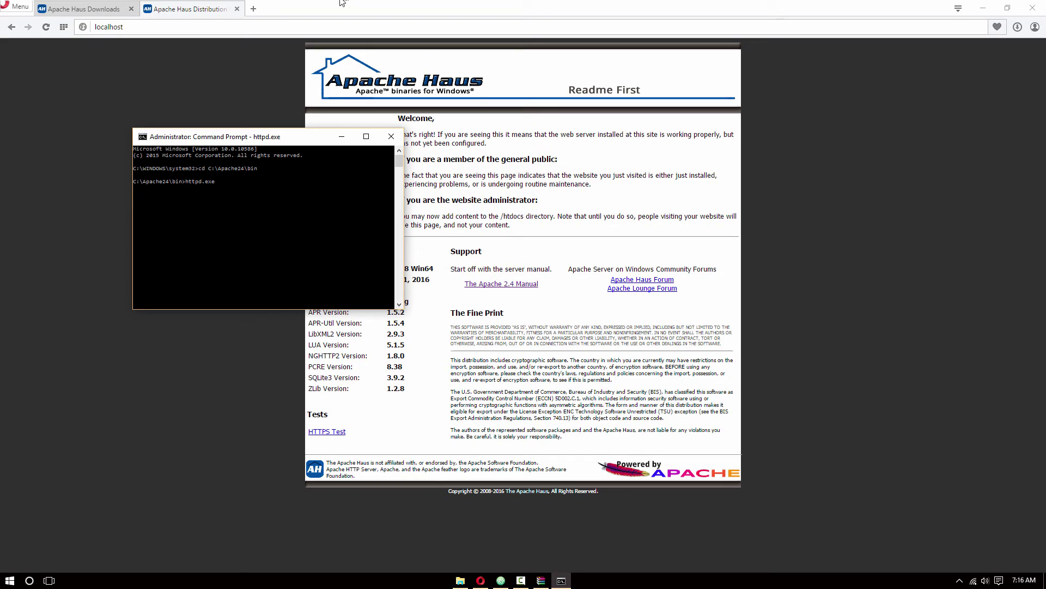
Reload localhost in Opera to display the JZSB Designs site, then minimize Atom.
click(163, 353)
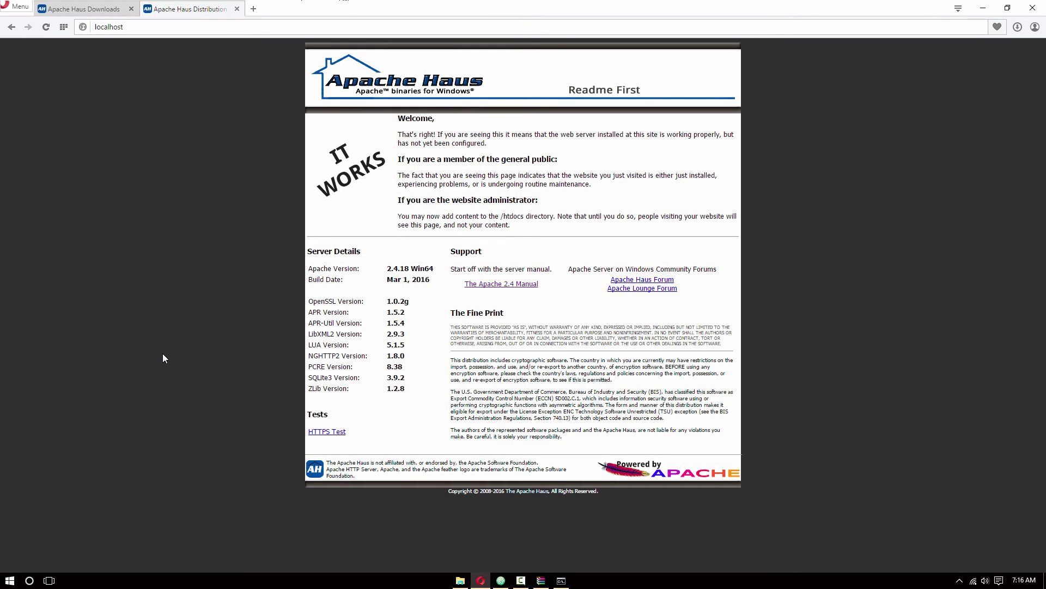
key(F5)
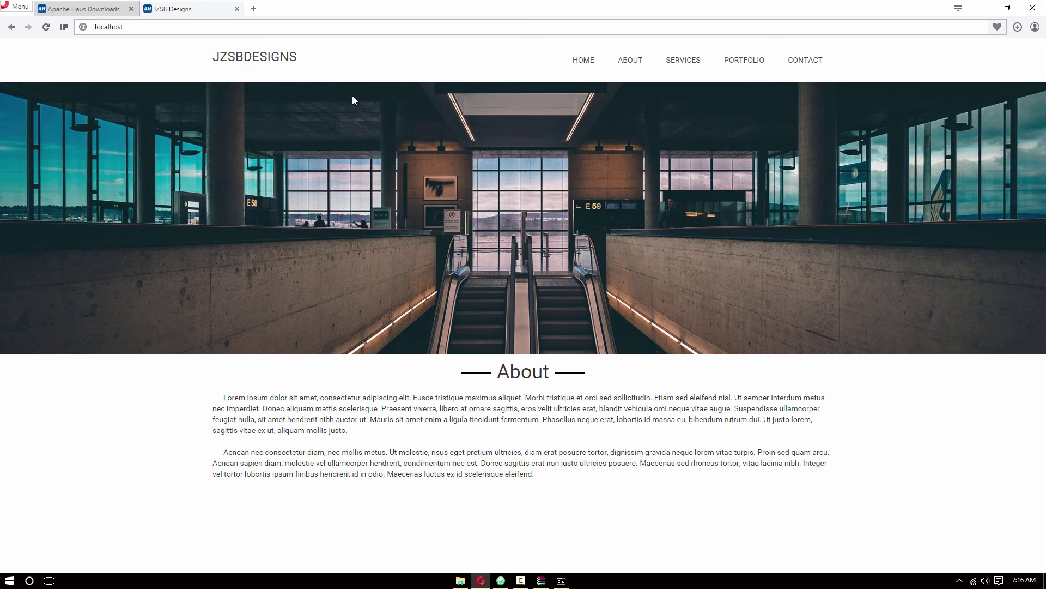
click(501, 581)
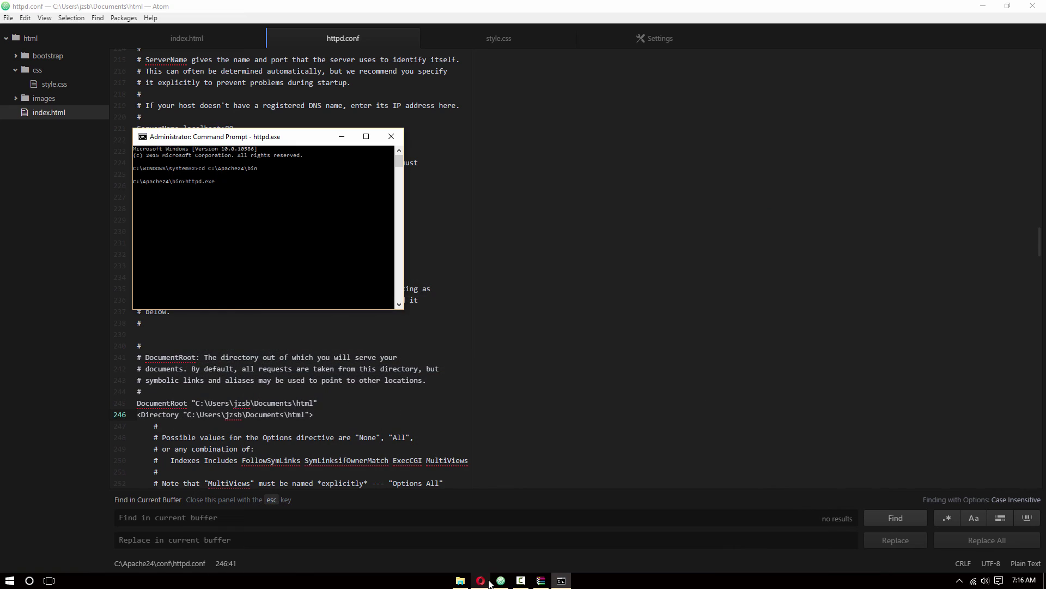
click(983, 8)
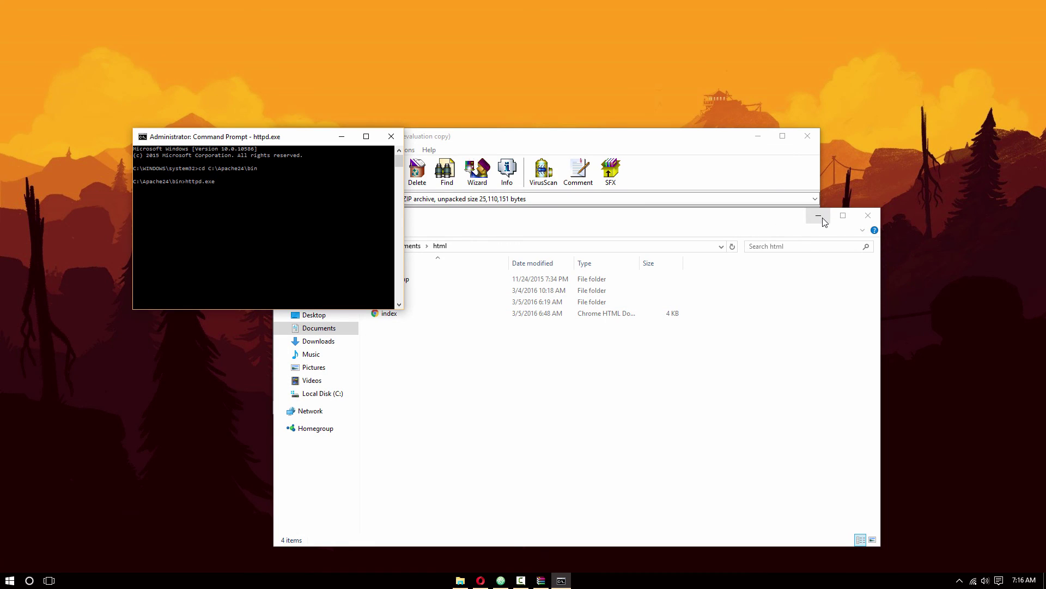